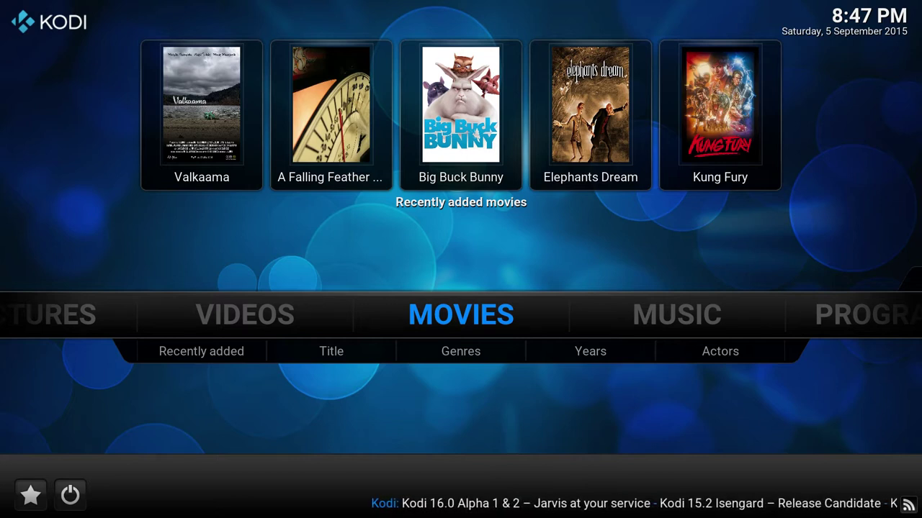
Open the movie library's title list and go to the movie Sintel.
key(Return)
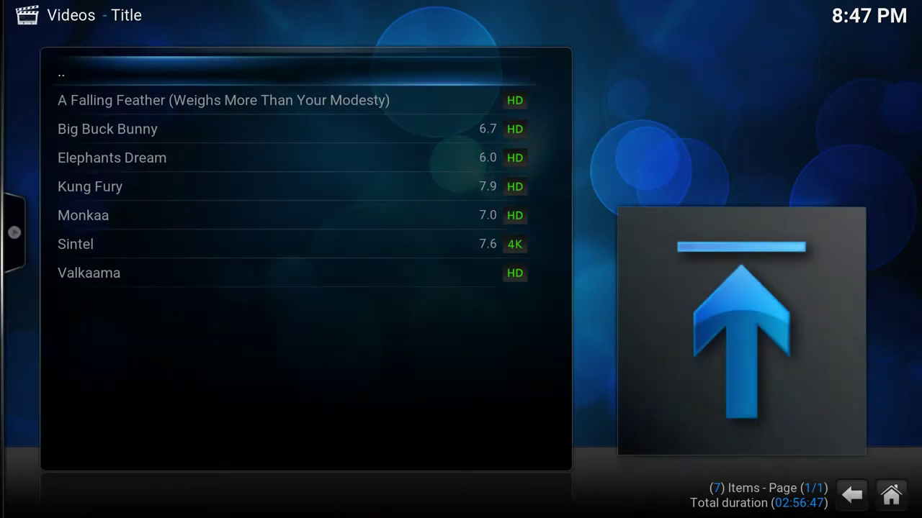
key(Down)
key(Down)
key(Down)
key(Down)
key(Down)
key(Down)
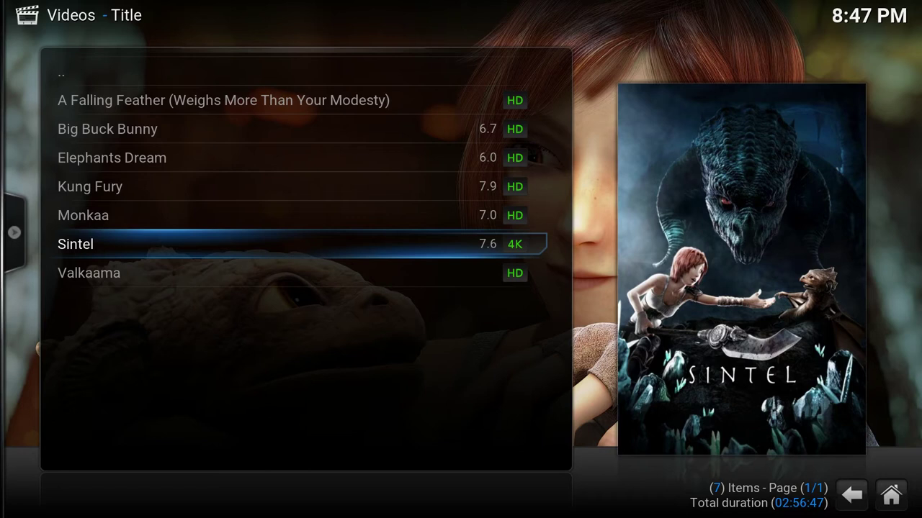
Show the movie information for Sintel through its item options.
key(c)
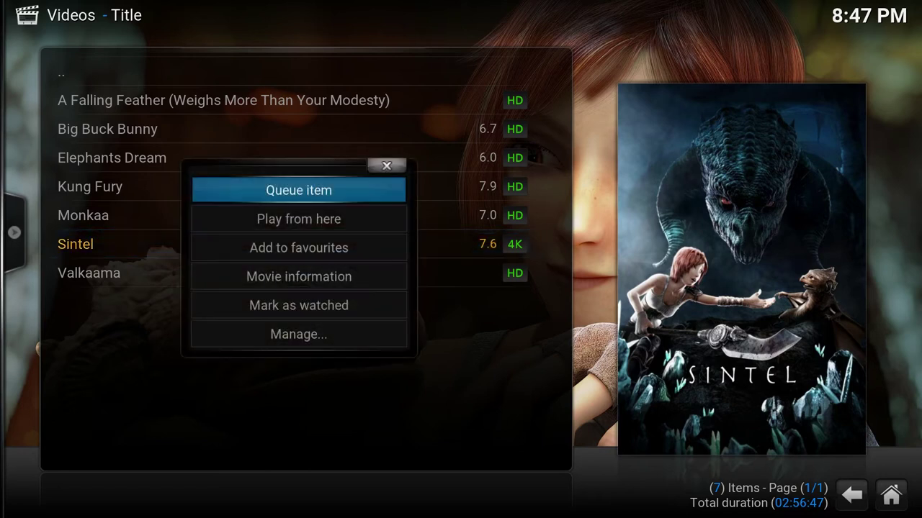
key(Down)
key(Down)
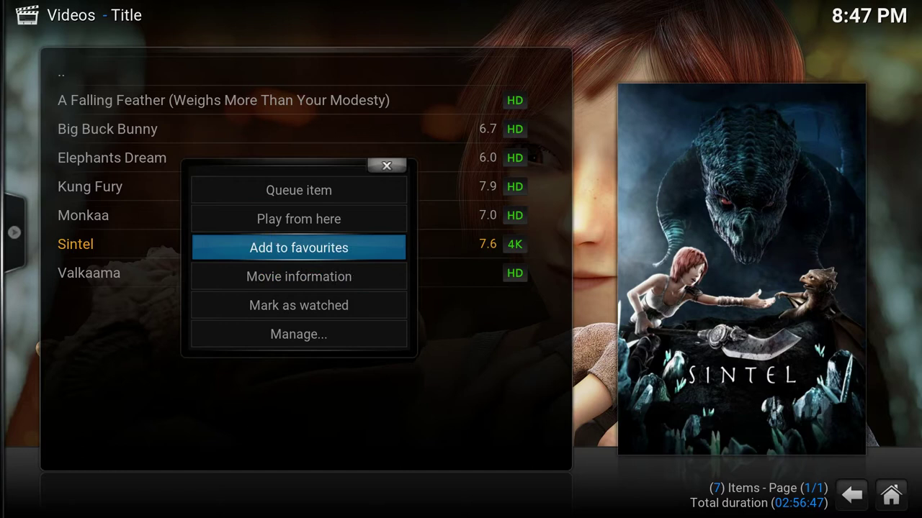
key(Down)
key(Return)
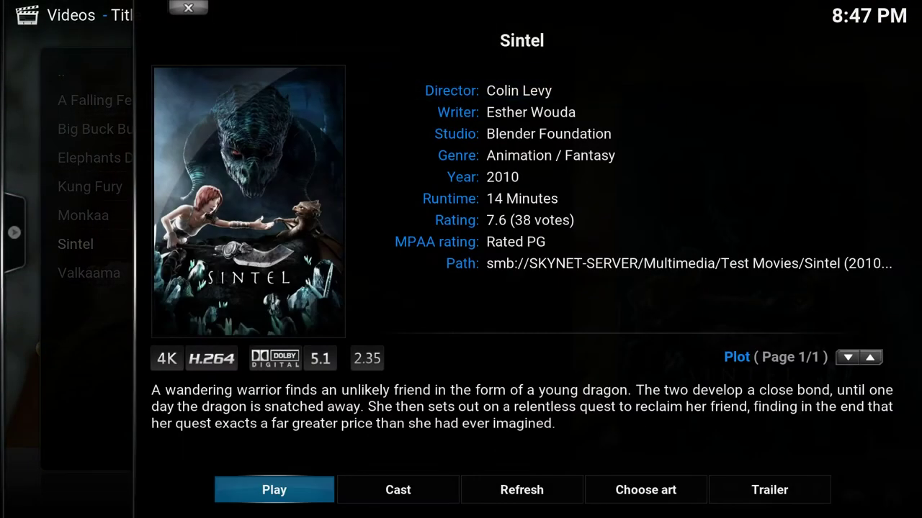
Examine the available actions and the detail fields on Sintel's information page, then close it.
key(Right)
key(Right)
key(Right)
key(Left)
key(Left)
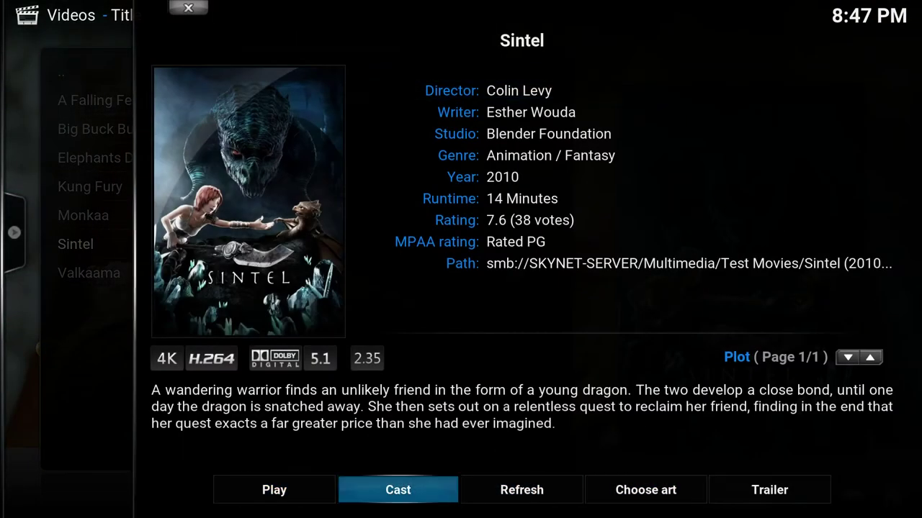
key(Up)
key(Down)
key(Up)
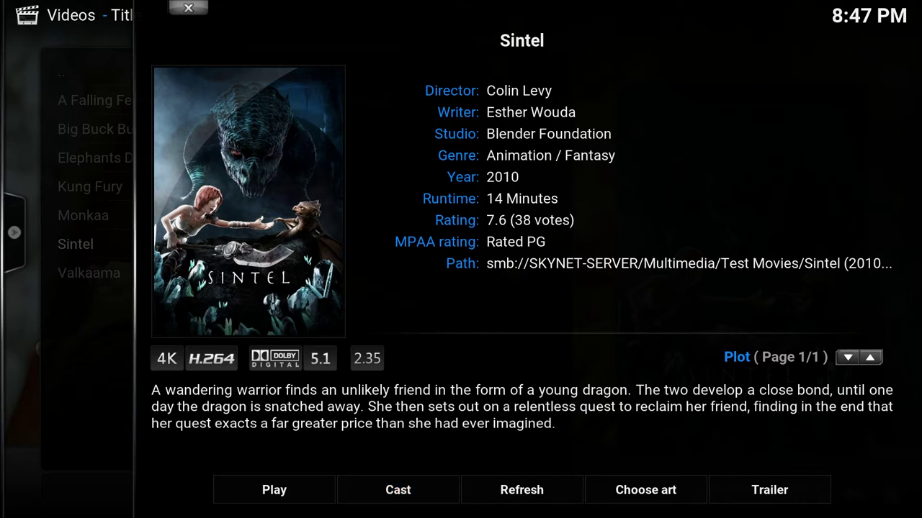
key(Down)
key(Up)
key(Down)
key(Down)
key(Down)
key(Down)
key(Down)
key(Down)
key(Down)
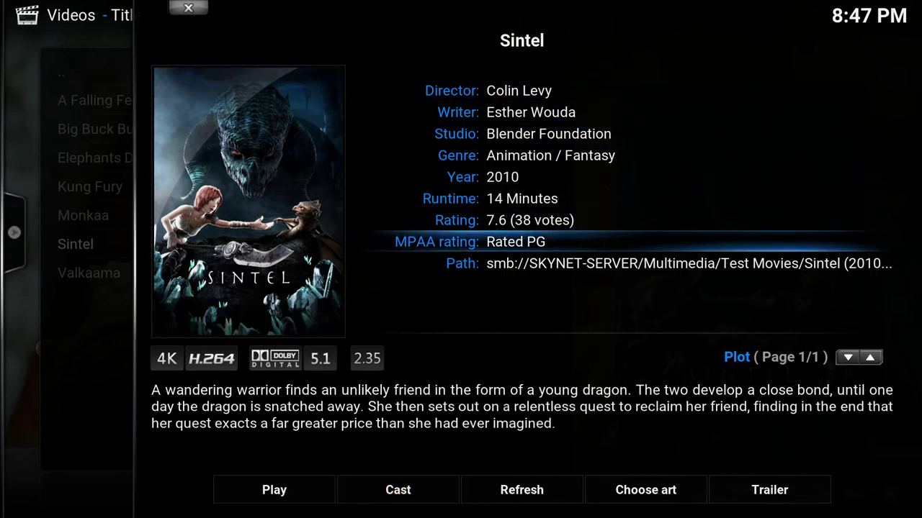
key(Escape)
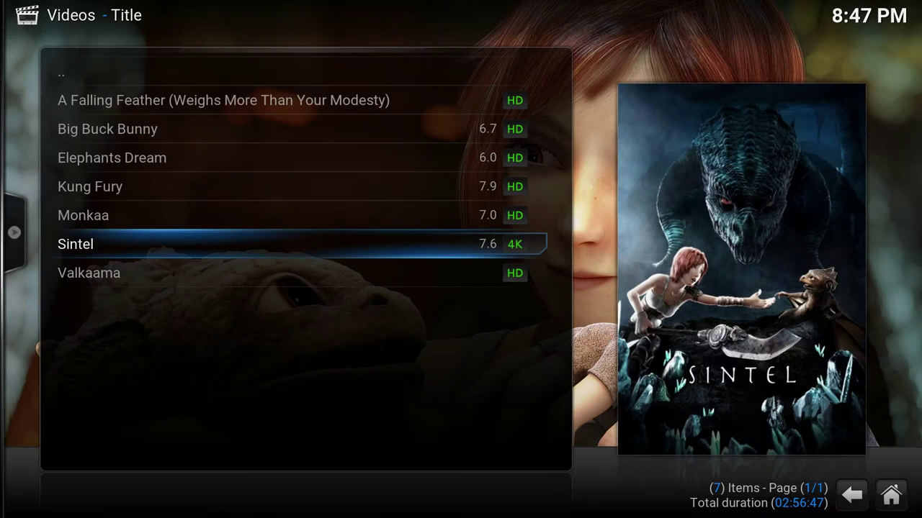
Show Sintel's information directly from the title list, then return to the home screen.
key(i)
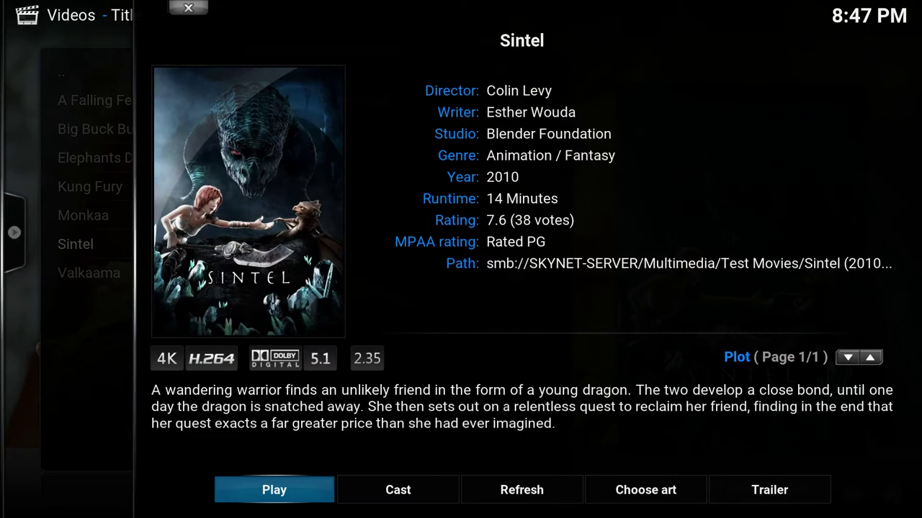
key(Escape)
key(Escape)
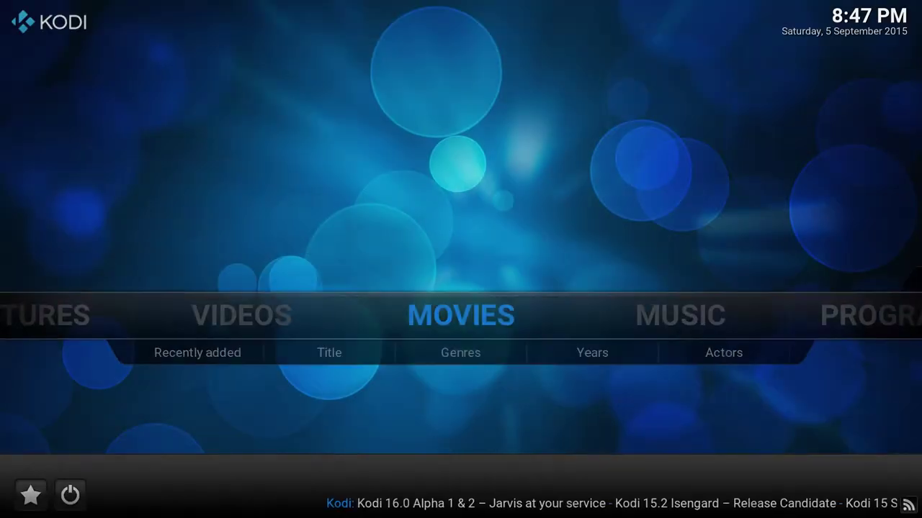
Open the system settings, look at the Appearance and Video categories, and return to the home screen.
key(Right)
key(Right)
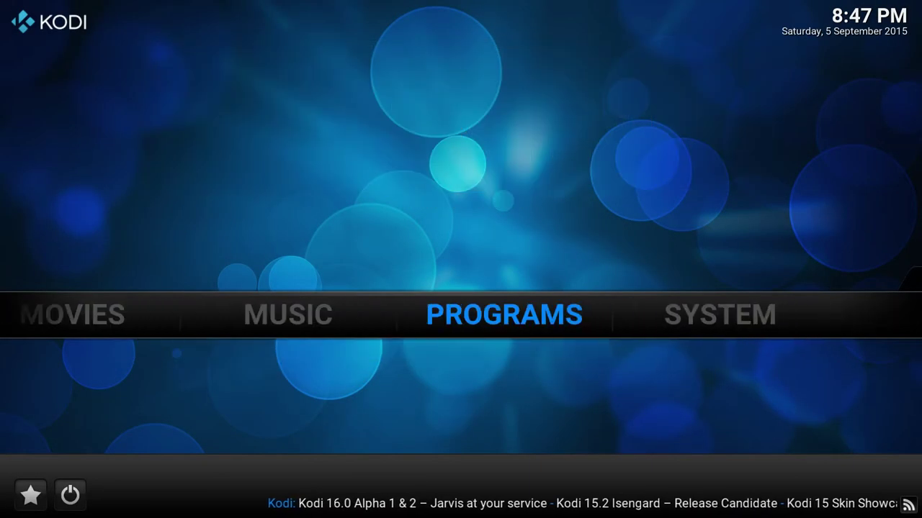
key(Right)
key(Return)
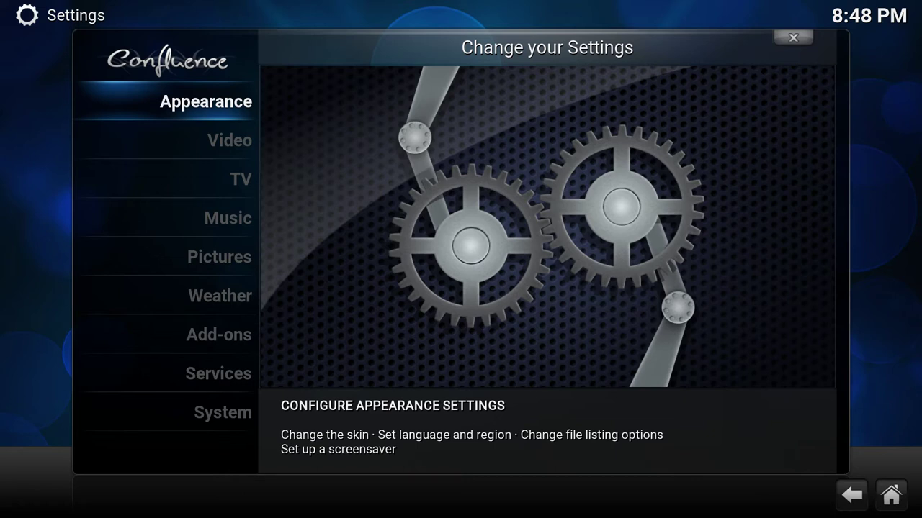
key(Down)
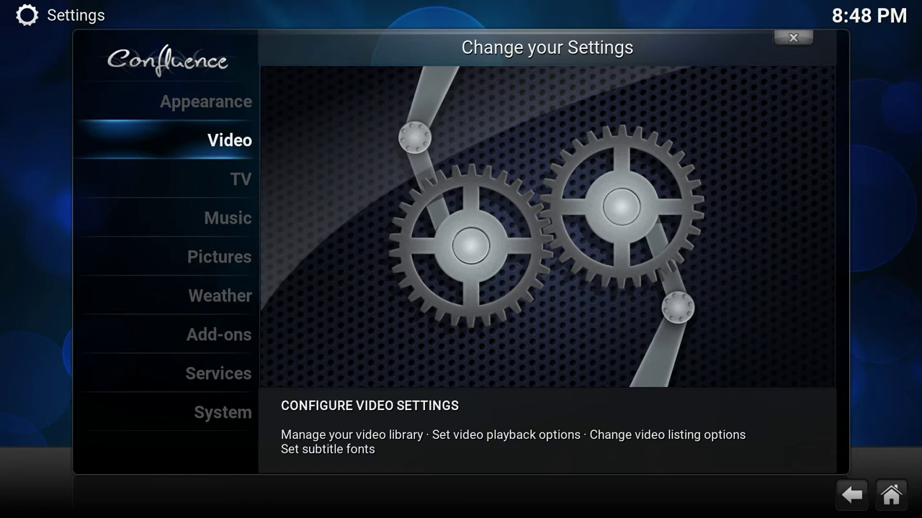
key(Up)
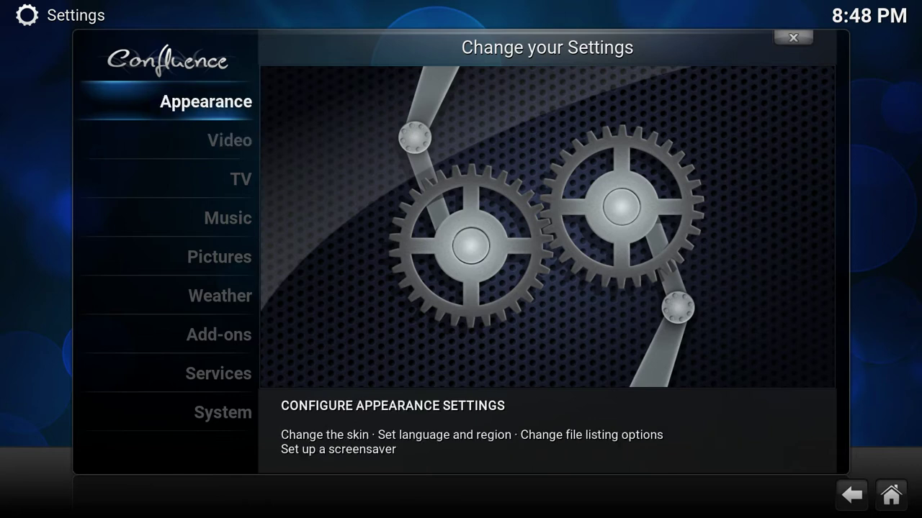
key(Escape)
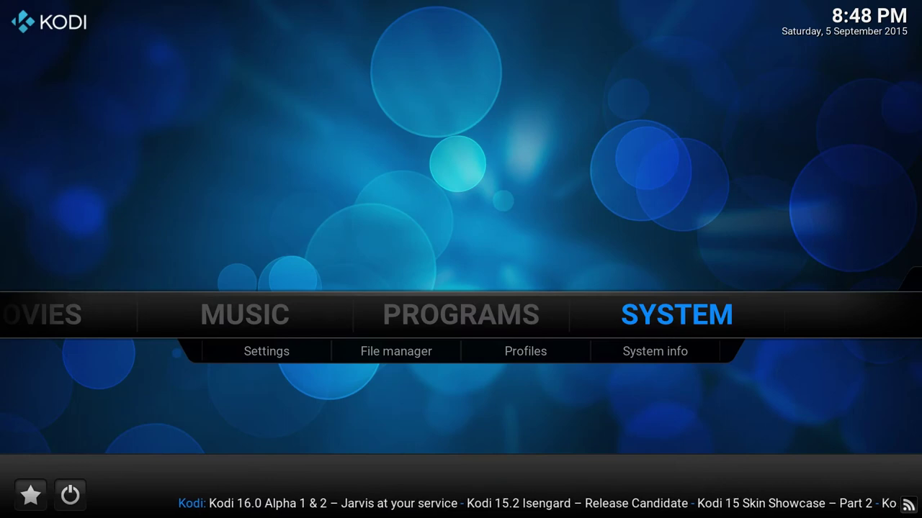
Review the skin and file list options in the Appearance settings.
key(Return)
key(Return)
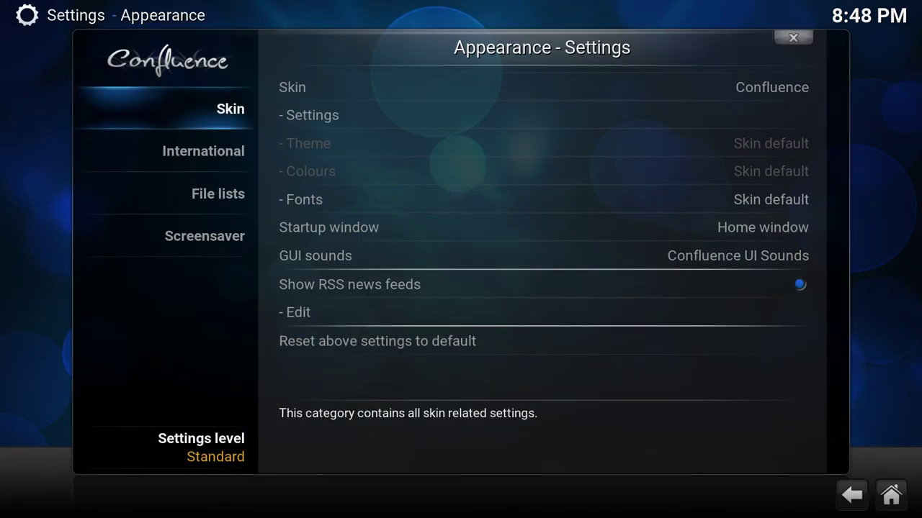
key(Down)
key(Down)
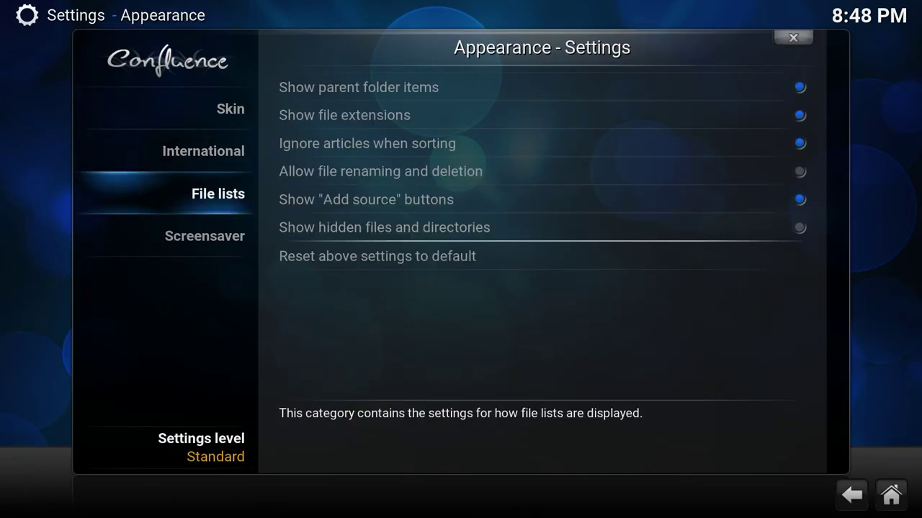
key(Escape)
Open the Video settings, look over the playback options, and go to the File lists category.
key(Down)
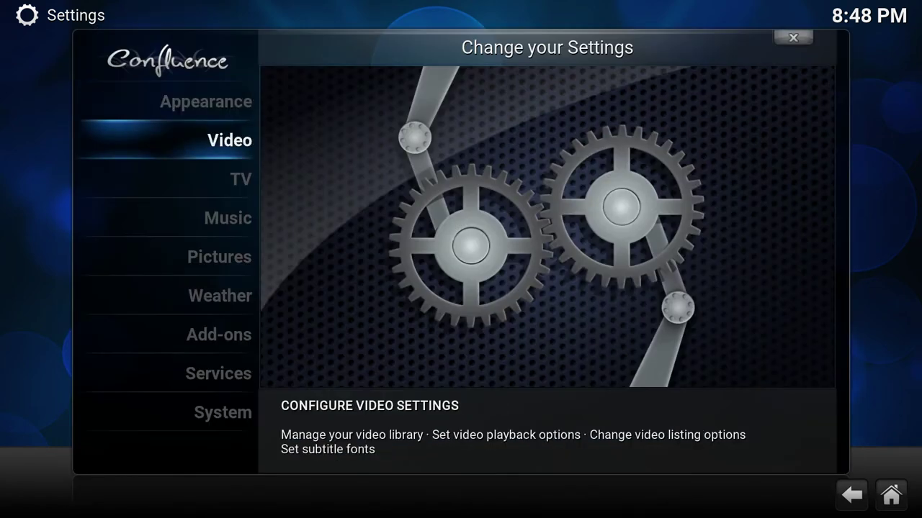
key(Return)
key(Down)
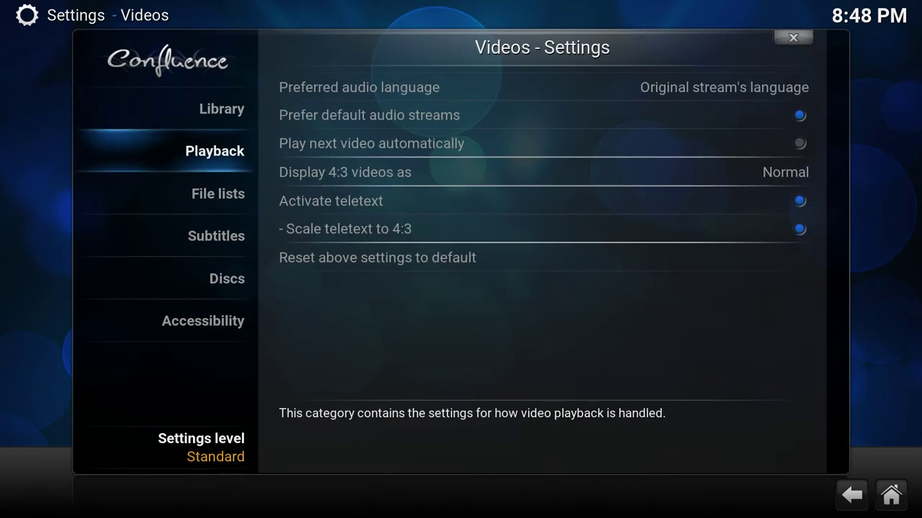
key(Right)
key(Down)
key(Down)
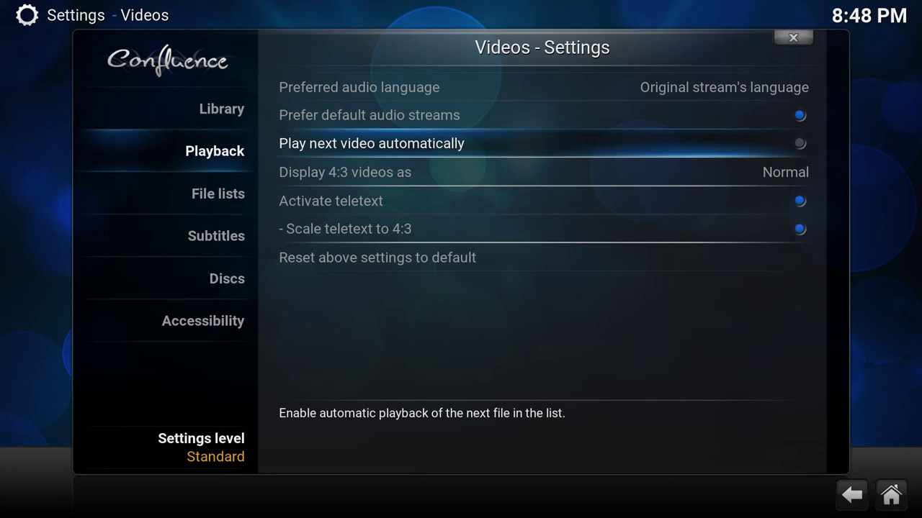
key(Down)
key(Left)
key(Down)
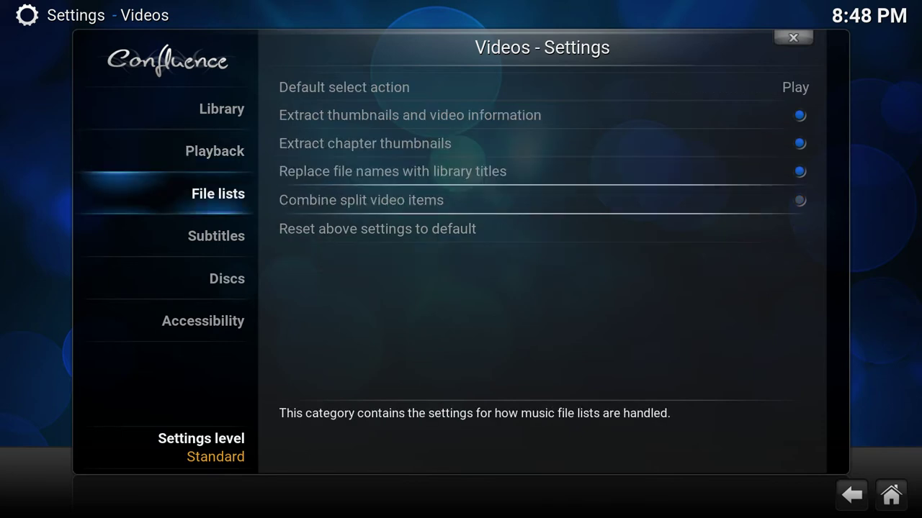
Set the default select action for videos to Choose.
key(Right)
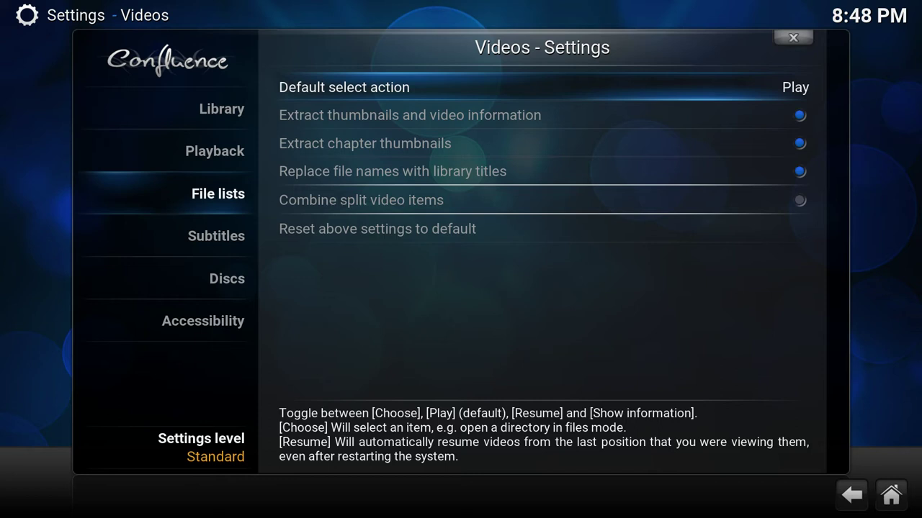
key(Return)
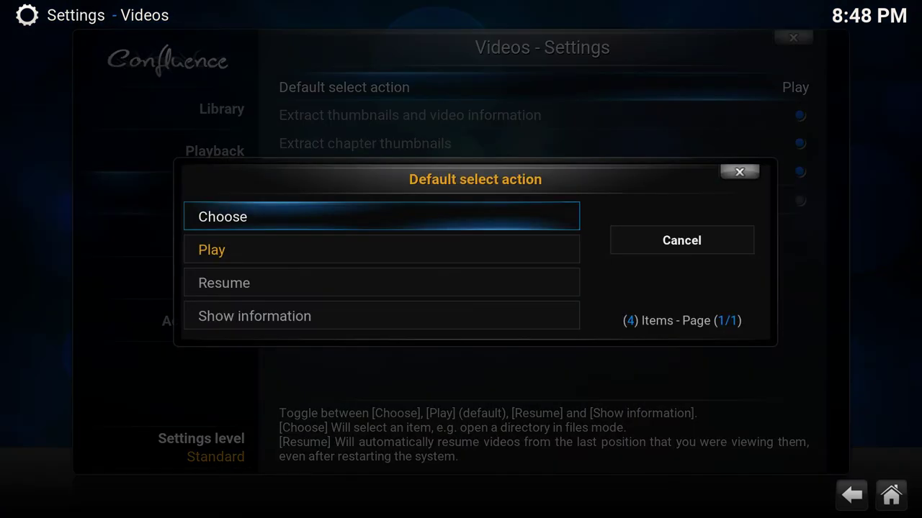
key(Down)
key(Up)
key(Down)
key(Down)
key(Up)
key(Up)
key(Down)
key(Down)
key(Up)
key(Up)
key(Return)
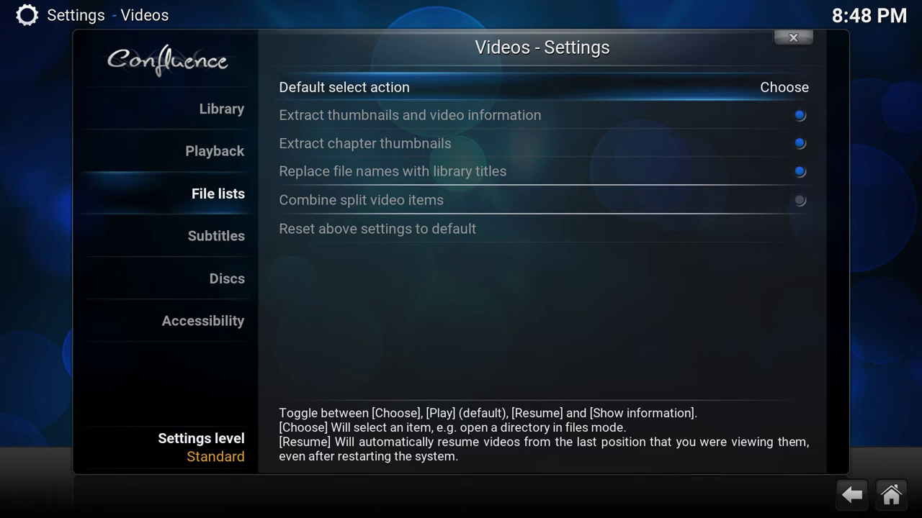
Leave the settings and return to the movie title list.
key(Escape)
key(Escape)
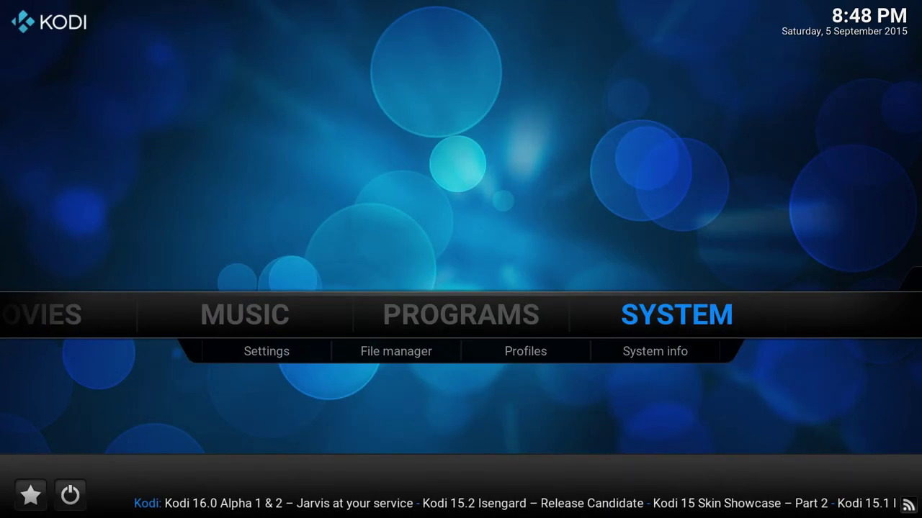
key(Left)
key(Left)
key(Left)
key(Return)
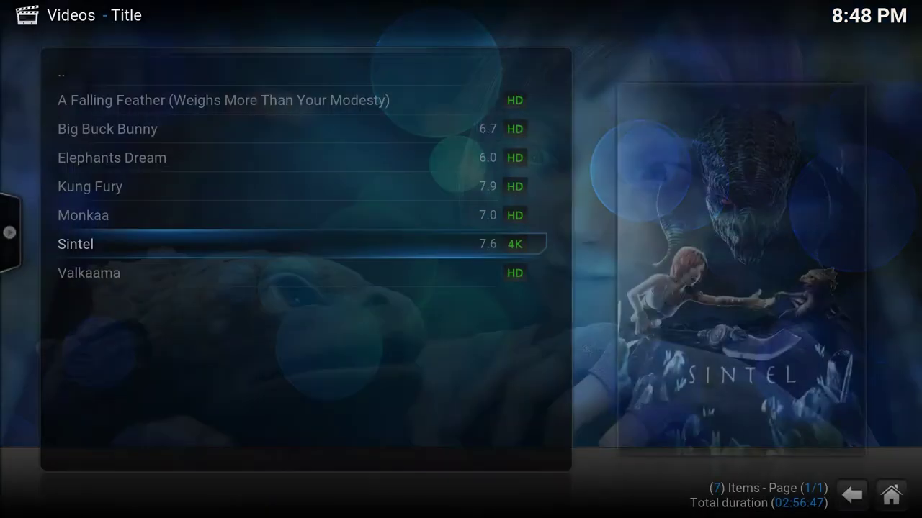
Select Sintel and review the action choices offered: Play, Show information and More.
key(Return)
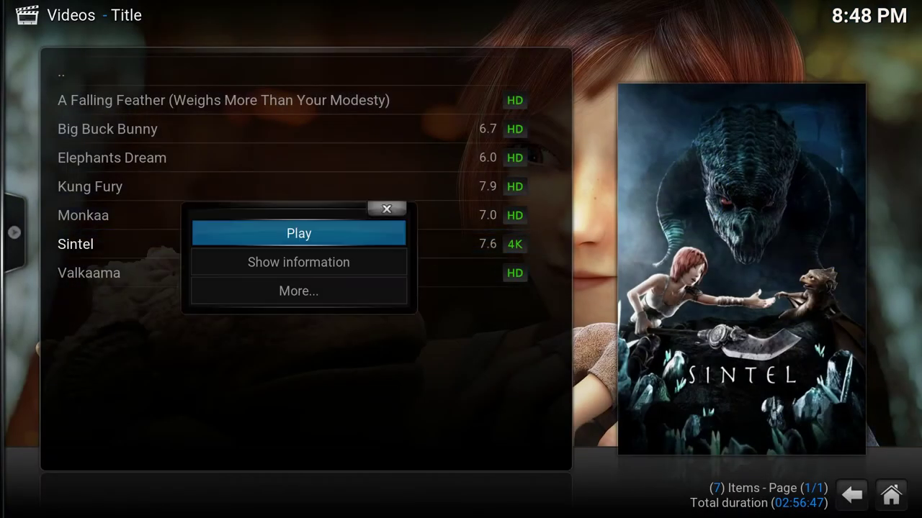
key(Down)
key(Up)
key(Down)
key(Down)
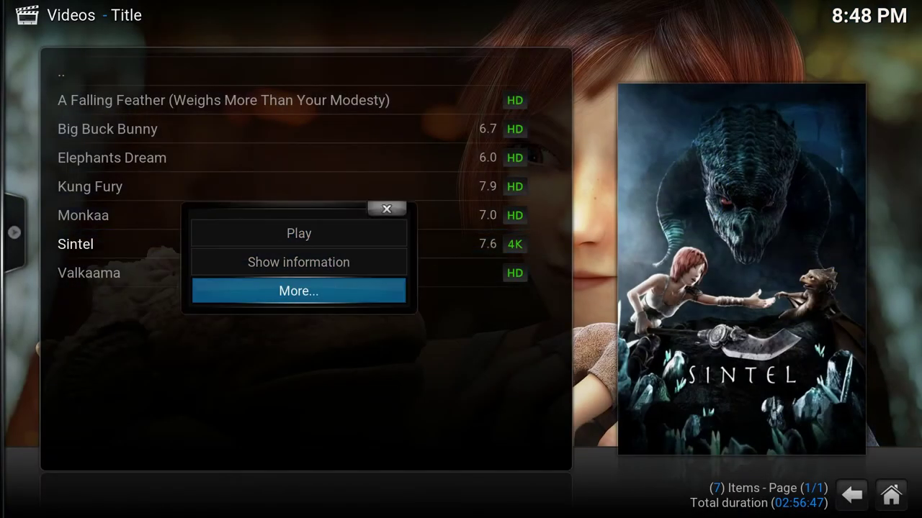
key(Up)
key(Up)
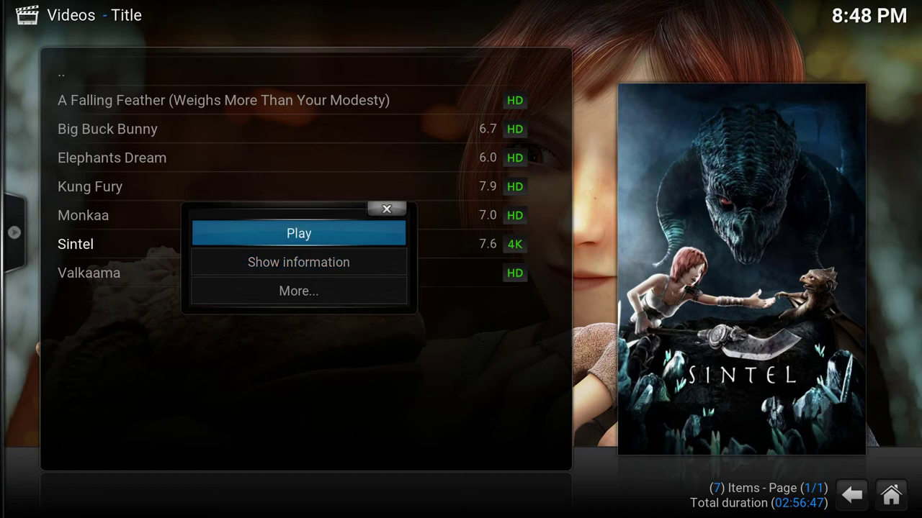
Open More for Sintel, go through the full list of item options, and close it.
key(Down)
key(Down)
key(Return)
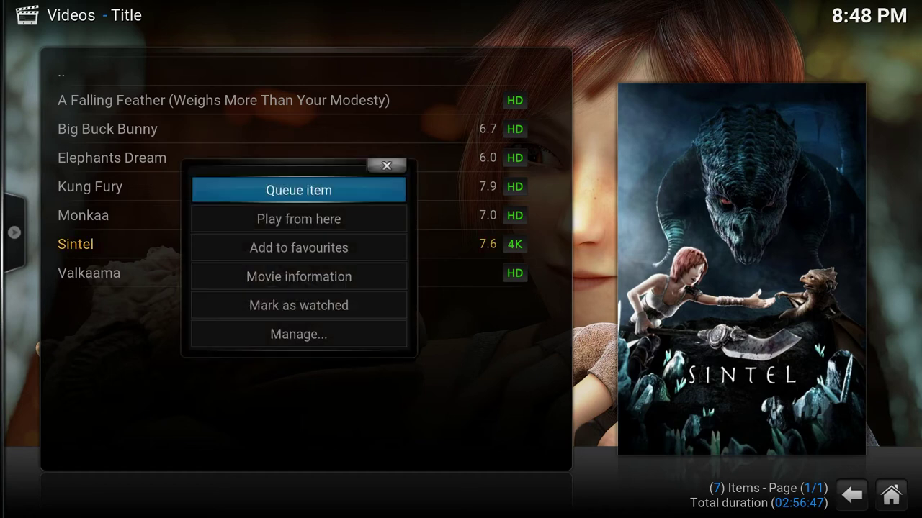
key(Down)
key(Down)
key(Down)
key(Down)
key(Down)
key(Up)
key(Up)
key(Up)
key(Up)
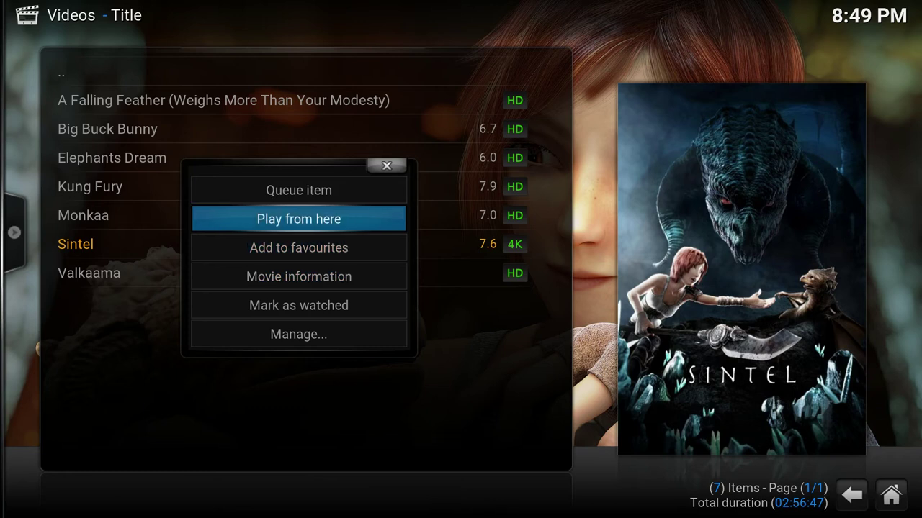
key(Up)
key(Escape)
Show Sintel's information from the movie's action choices, then close the information page.
key(c)
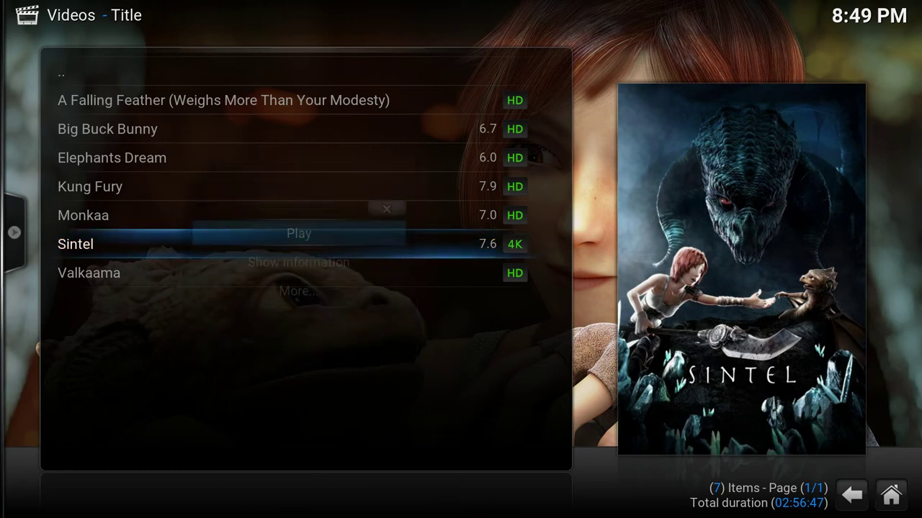
key(Down)
key(Return)
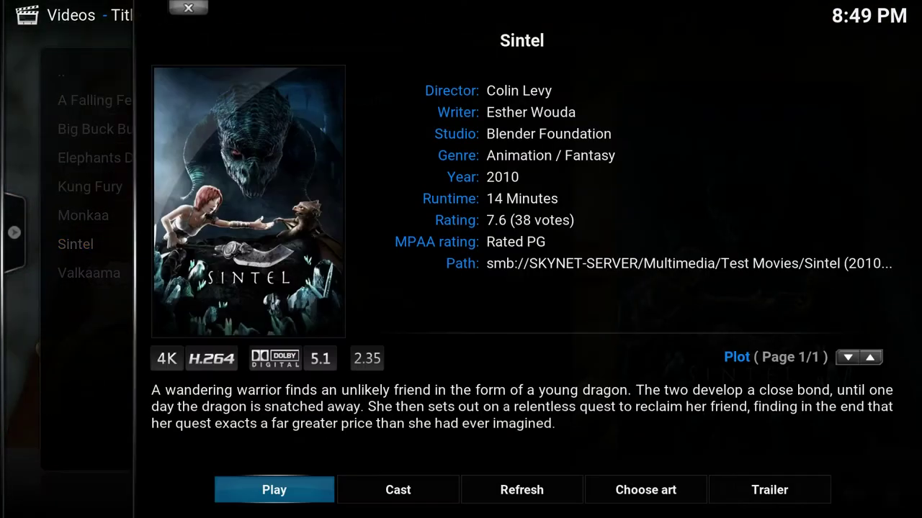
key(Right)
key(Left)
key(Escape)
Bring up Sintel's action choices again, look over Play and Show information, and close them without choosing.
key(c)
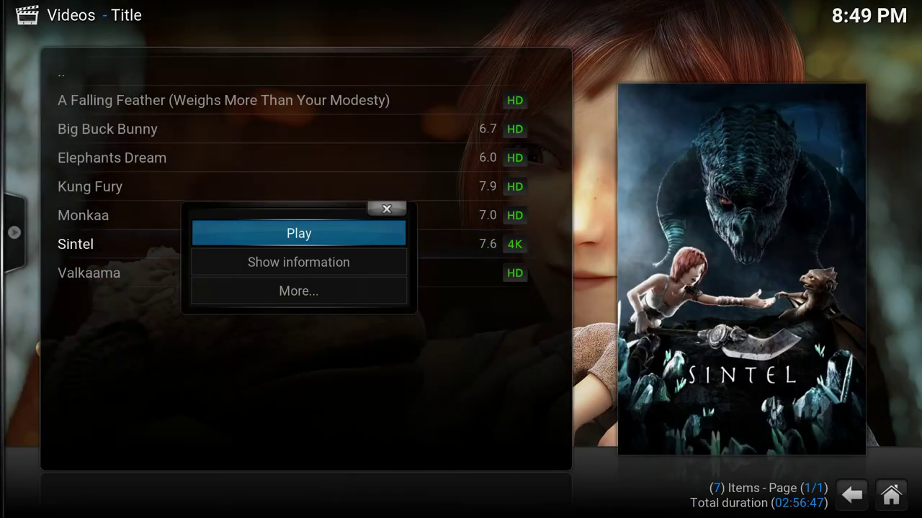
key(Down)
key(Up)
key(Escape)
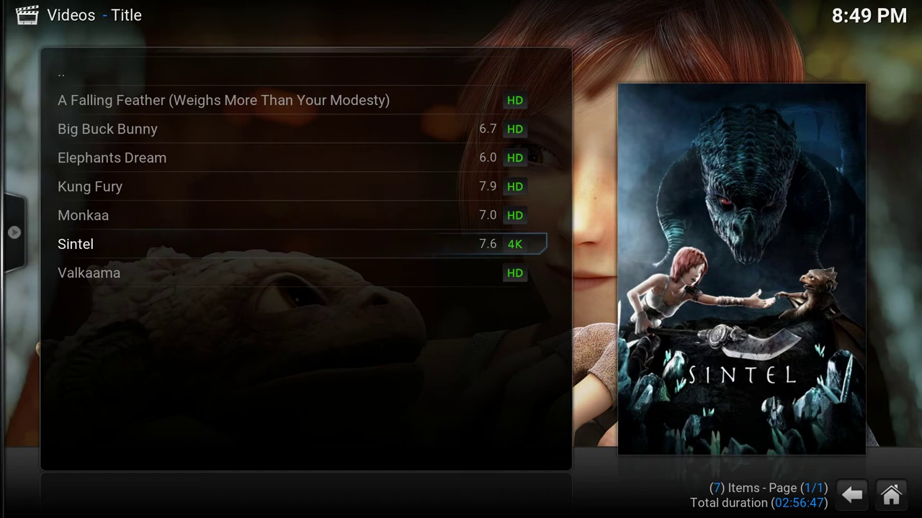
Leave the movie list and open the Default select action options in the File lists section of the video settings.
key(Escape)
key(Right)
key(Right)
key(Right)
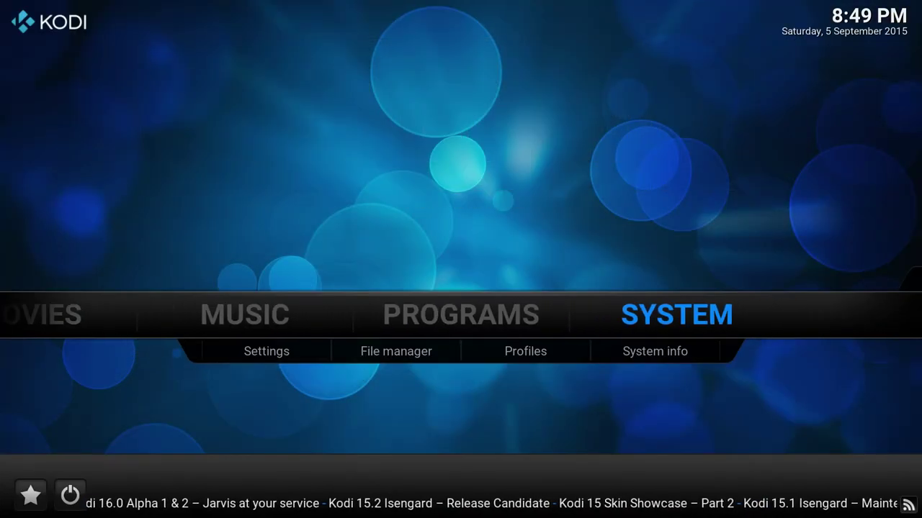
key(Return)
key(Return)
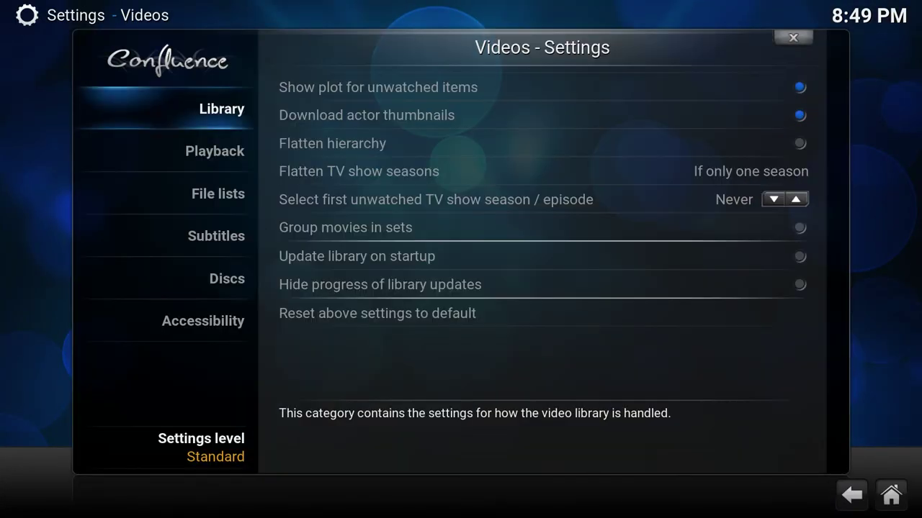
key(Down)
key(Down)
key(Right)
key(Return)
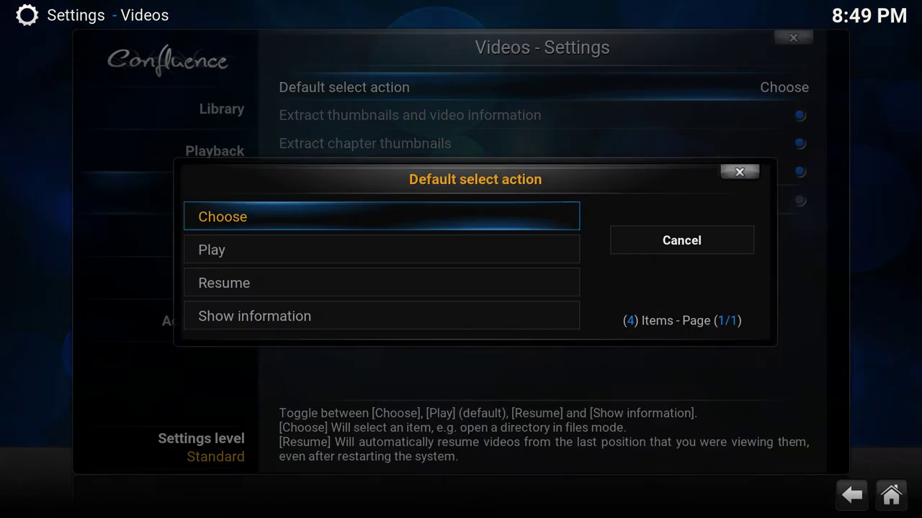
Go through the available default select actions and set the action to Show information.
key(Down)
key(Down)
key(Down)
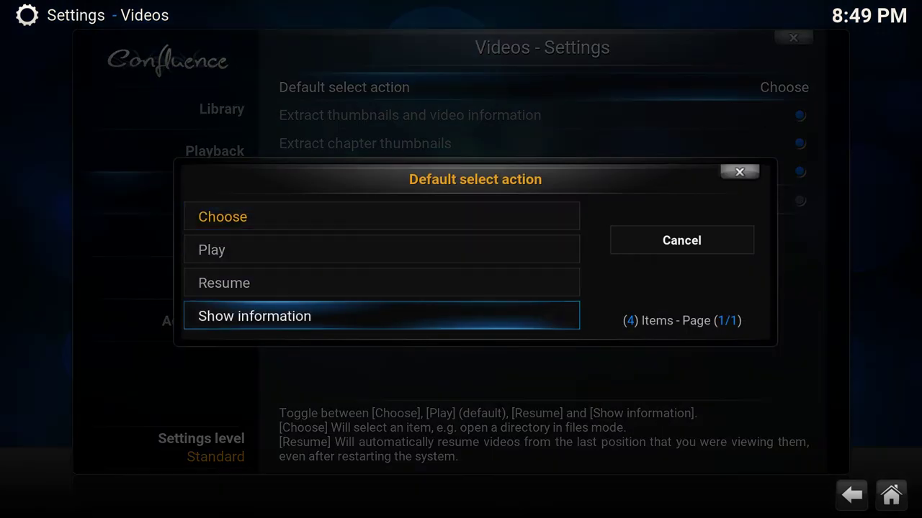
key(Up)
key(Down)
key(Up)
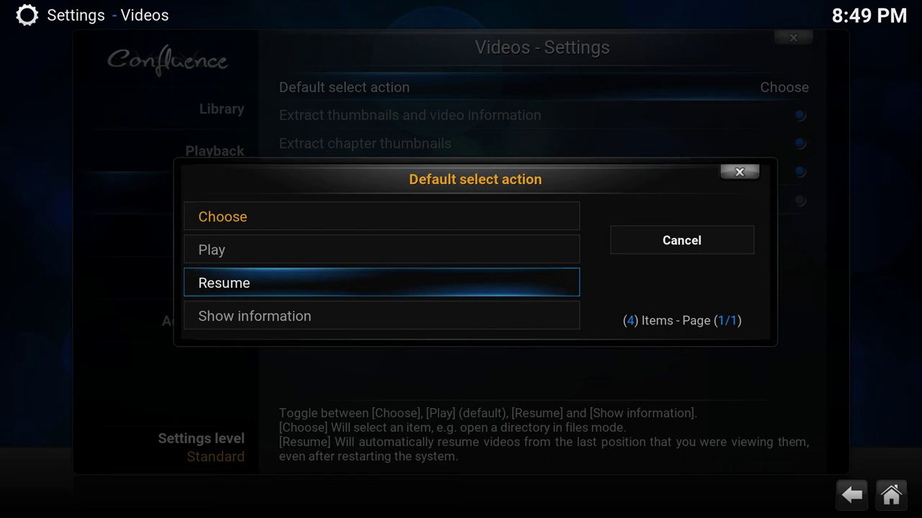
key(Down)
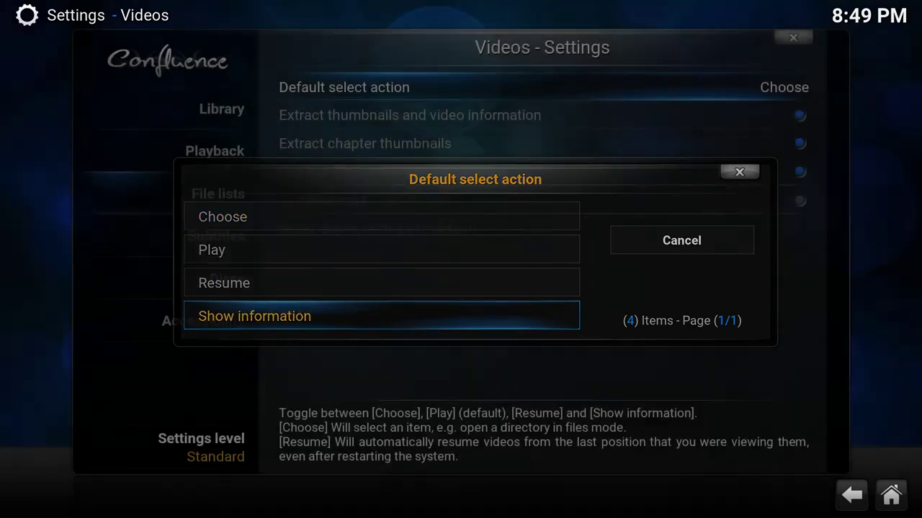
key(Return)
Exit the video settings and go back to the movie title list.
key(Escape)
key(Escape)
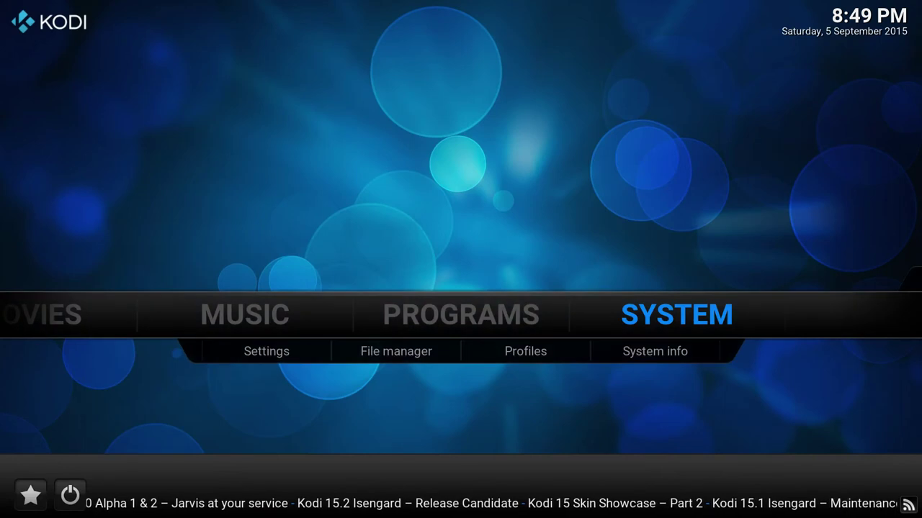
key(Left)
key(Left)
key(Left)
key(Return)
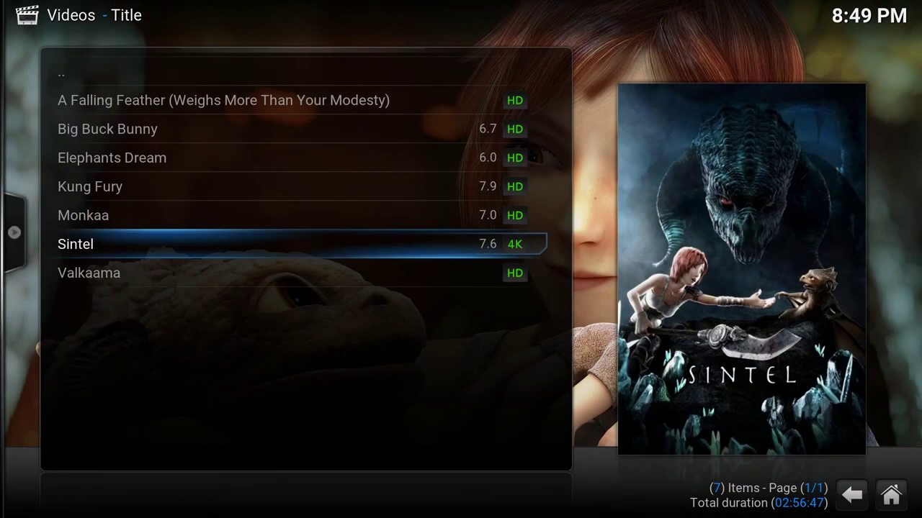
Select Sintel to show its information page, try this a second time, and return to the title list.
key(Return)
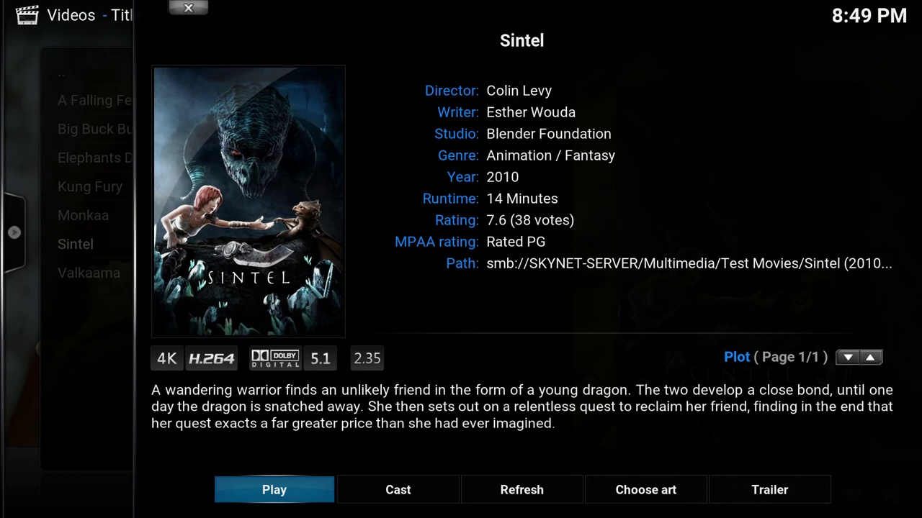
key(Escape)
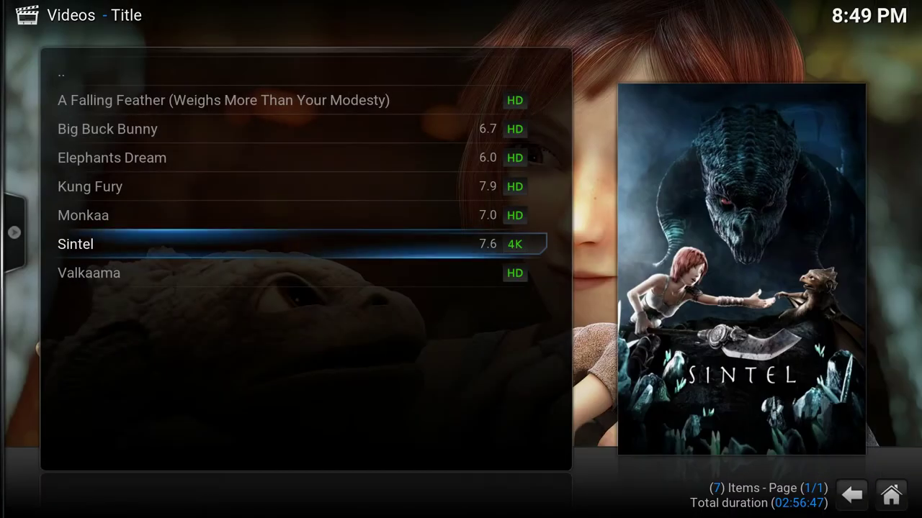
key(Return)
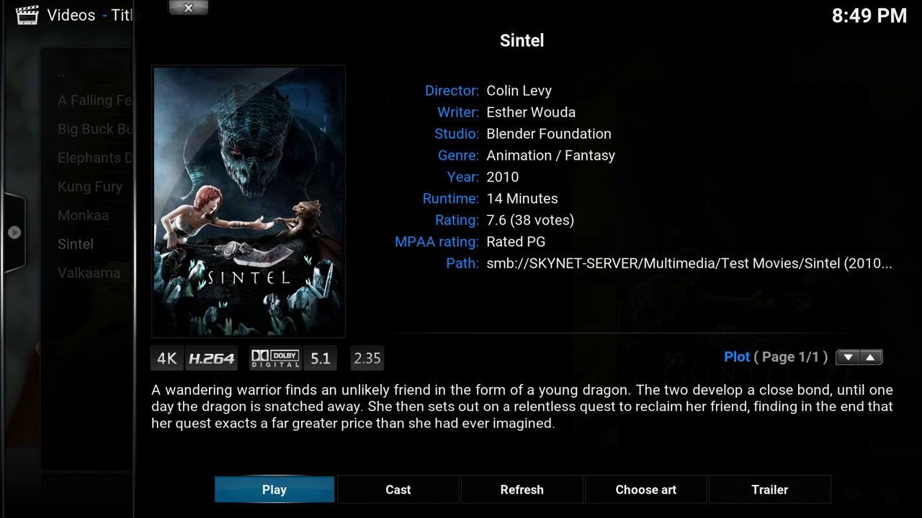
key(Escape)
key(c)
key(Escape)
Show the information pages of Monkaa and Big Buck Bunny from the title list, closing each one.
key(Up)
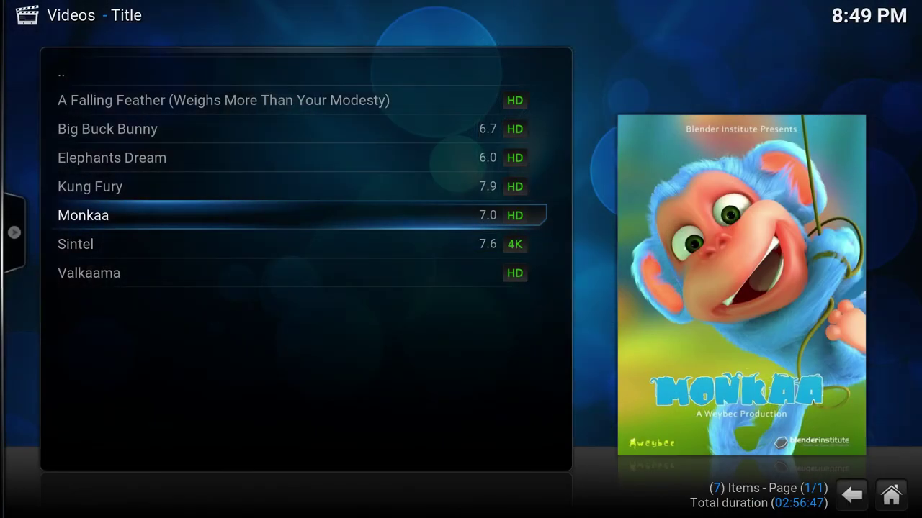
key(i)
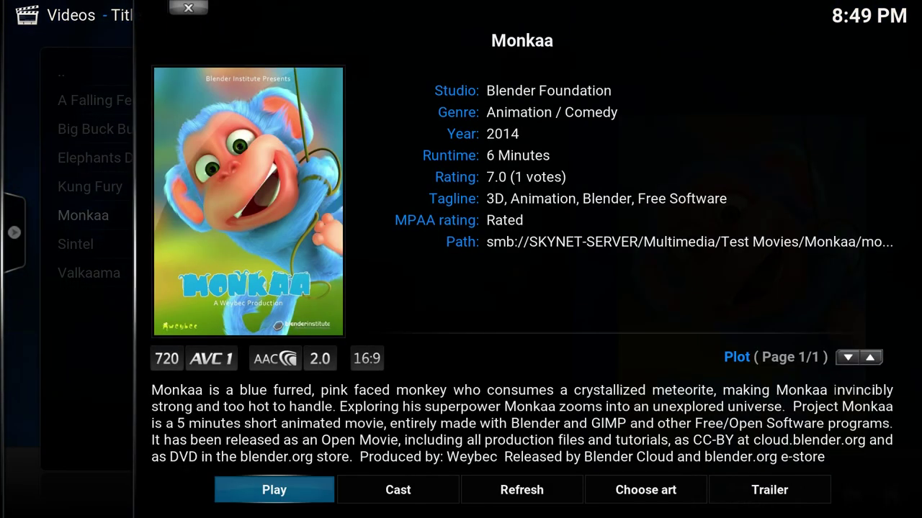
key(Escape)
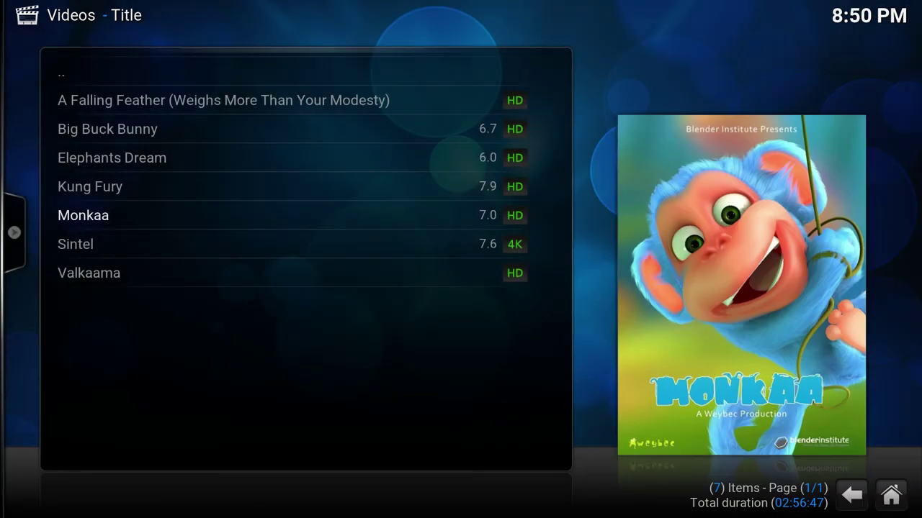
key(Up)
key(Up)
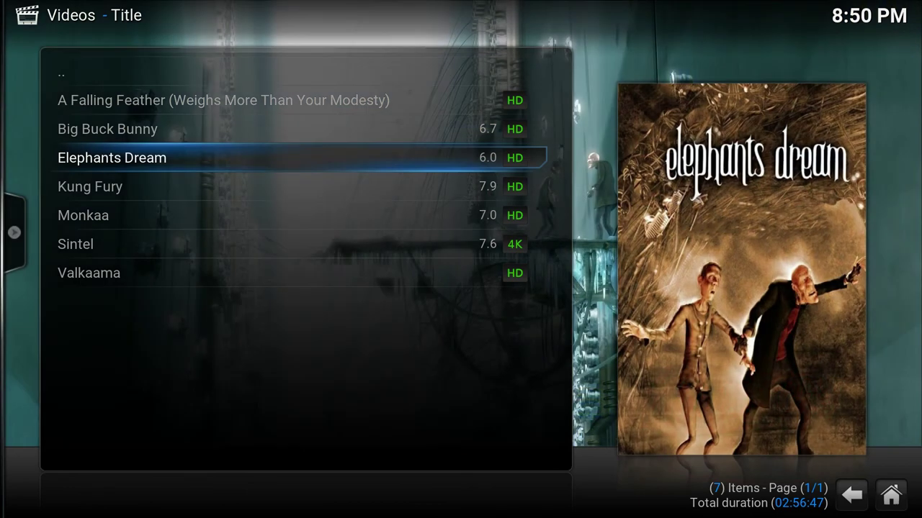
key(Up)
key(i)
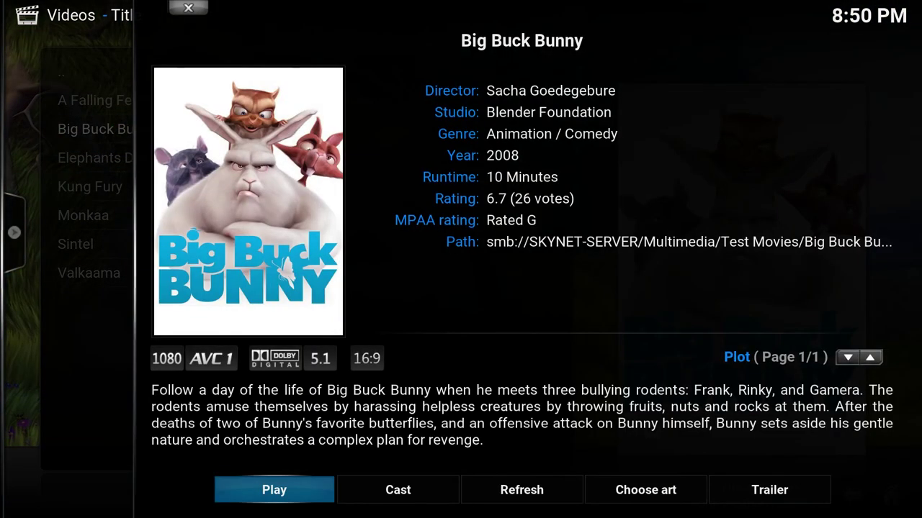
key(Escape)
Set the default select action in the video File lists settings to Choose.
key(Escape)
key(Right)
key(Right)
key(Right)
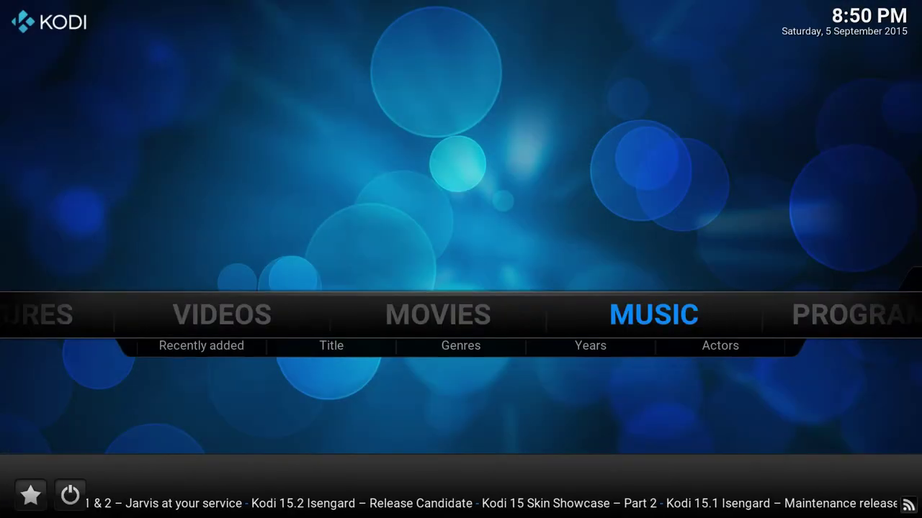
key(Return)
key(Return)
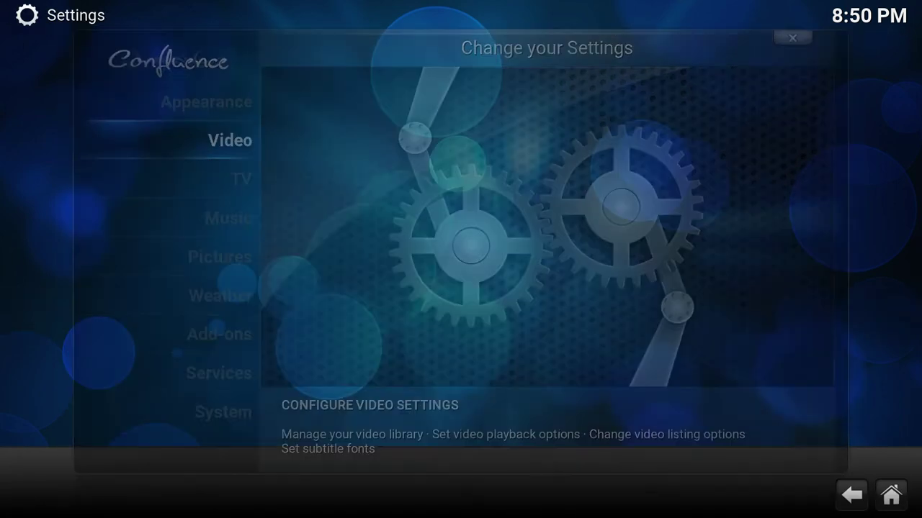
key(Down)
key(Down)
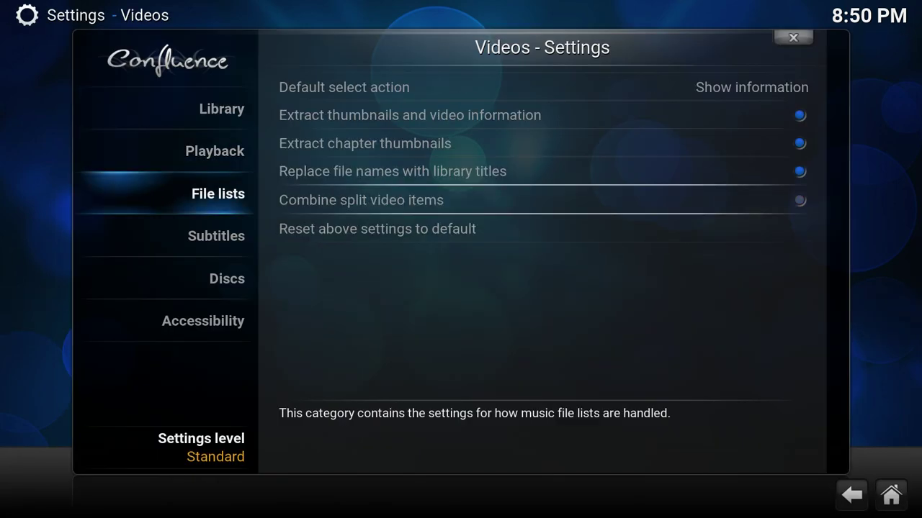
key(Right)
key(Return)
key(Down)
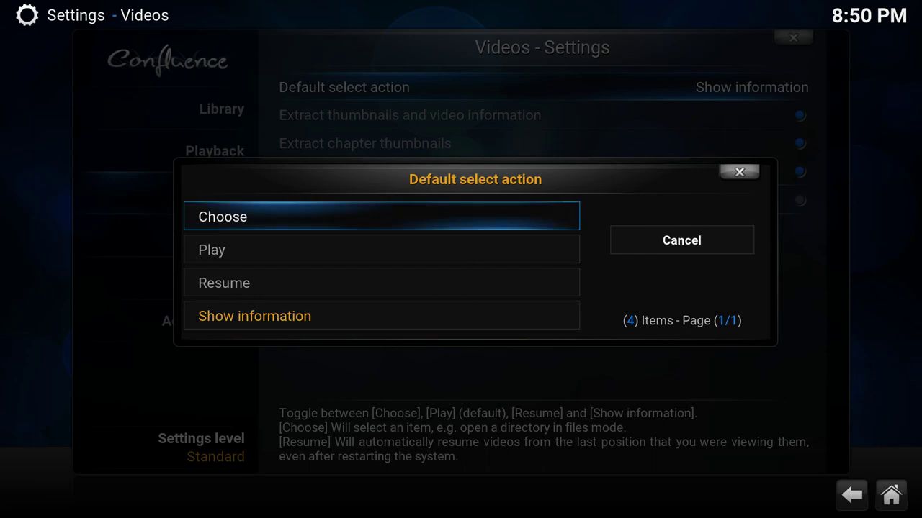
key(Return)
Return from the settings to the movie titles and select Big Buck Bunny to bring up its action choices.
key(Escape)
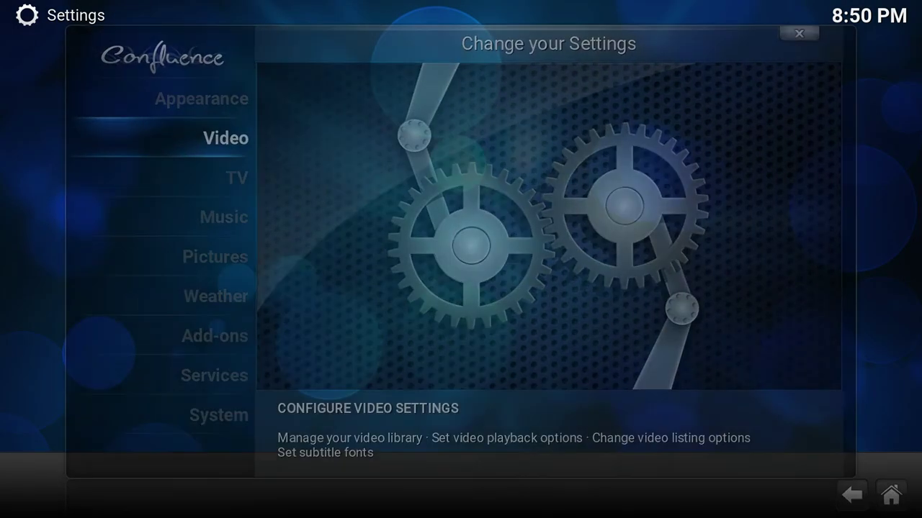
key(Escape)
key(Left)
key(Left)
key(Left)
key(Left)
key(Right)
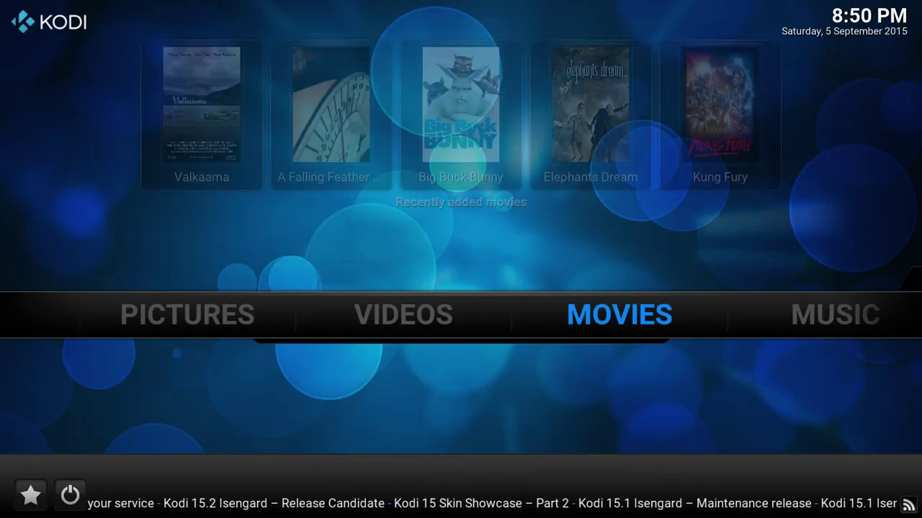
key(Return)
key(Return)
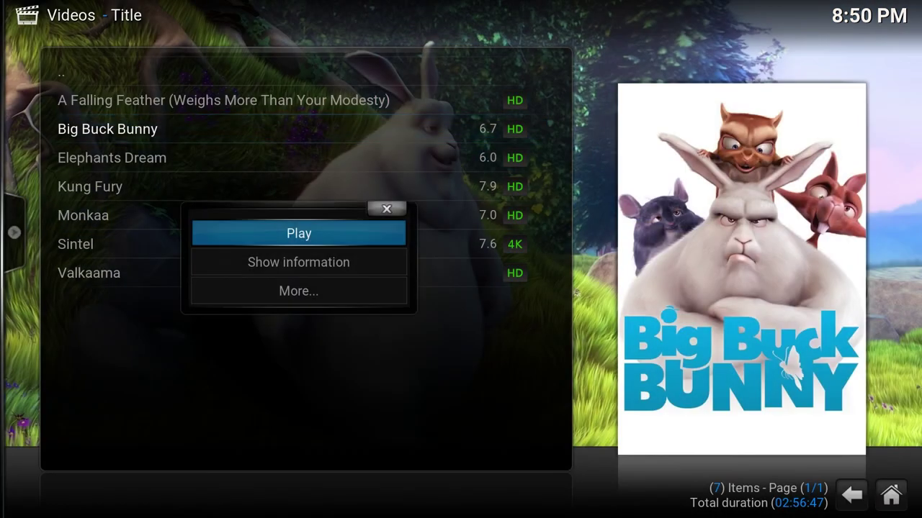